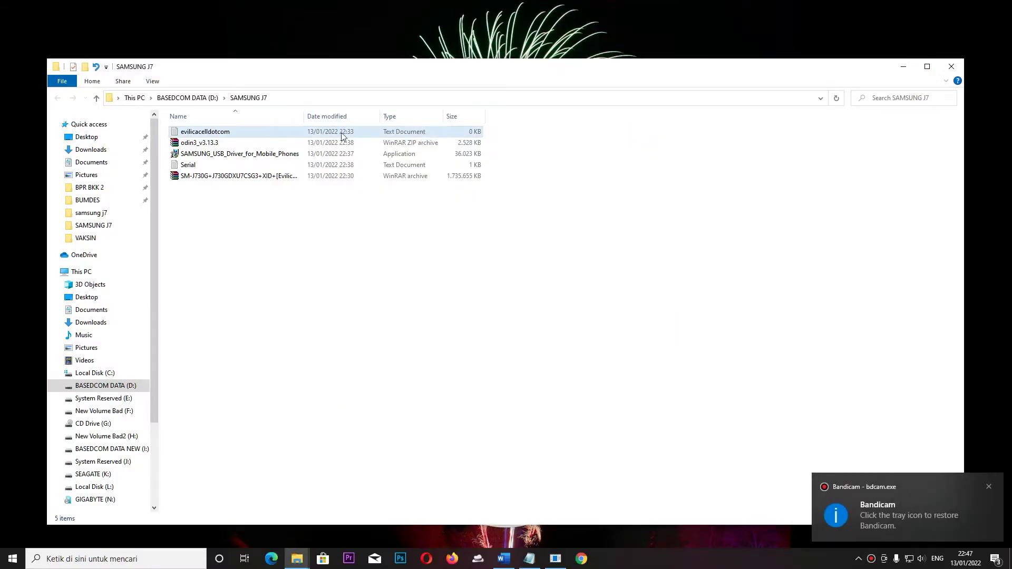
Run the SAMSUNG_USB_Driver_for_Mobile_Phones installer as administrator and decline reinstalling the driver
{"action": "right_click", "coordinate": [228, 155]}
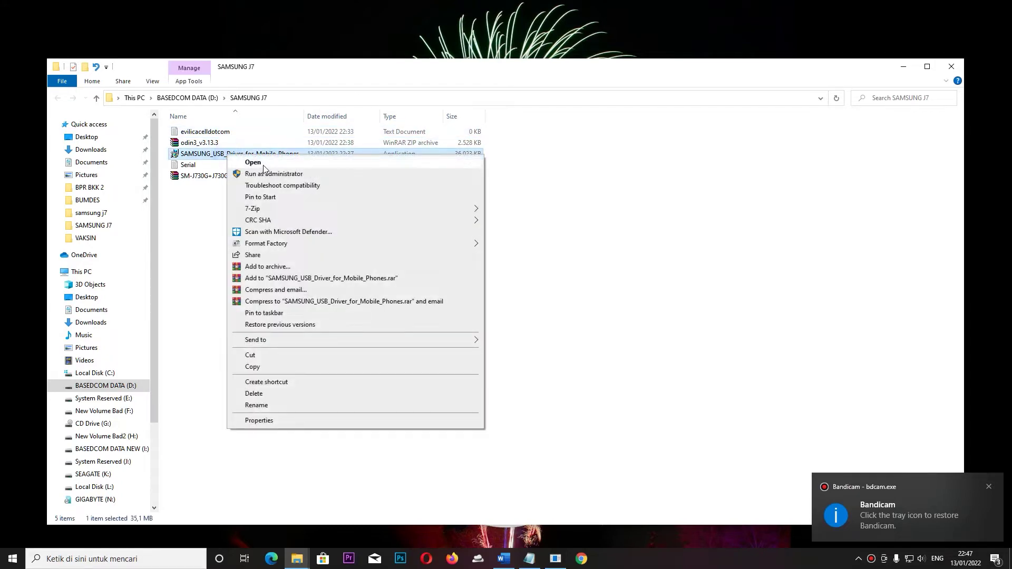
{"action": "left_click", "coordinate": [265, 174]}
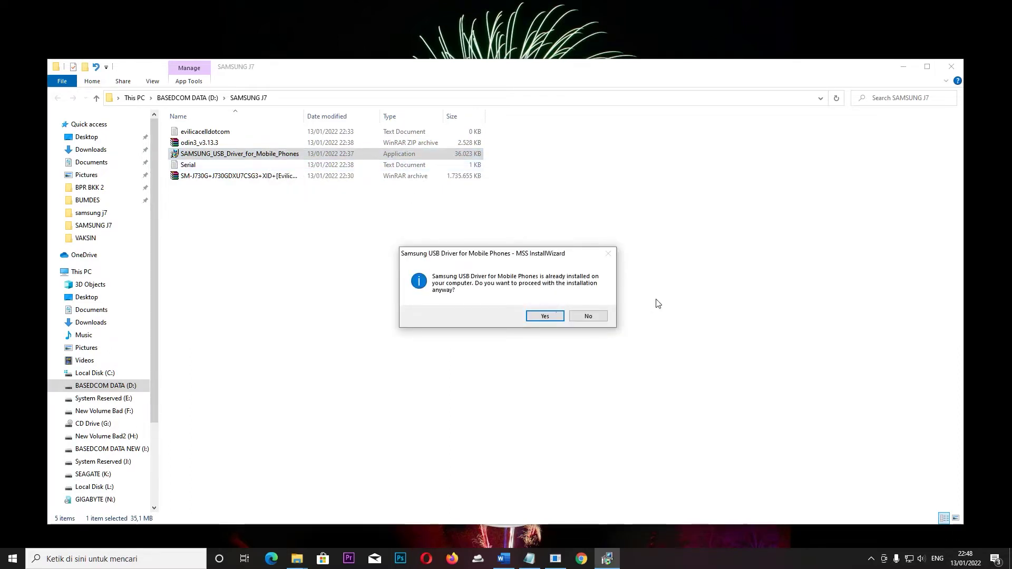
{"action": "left_click", "coordinate": [592, 318]}
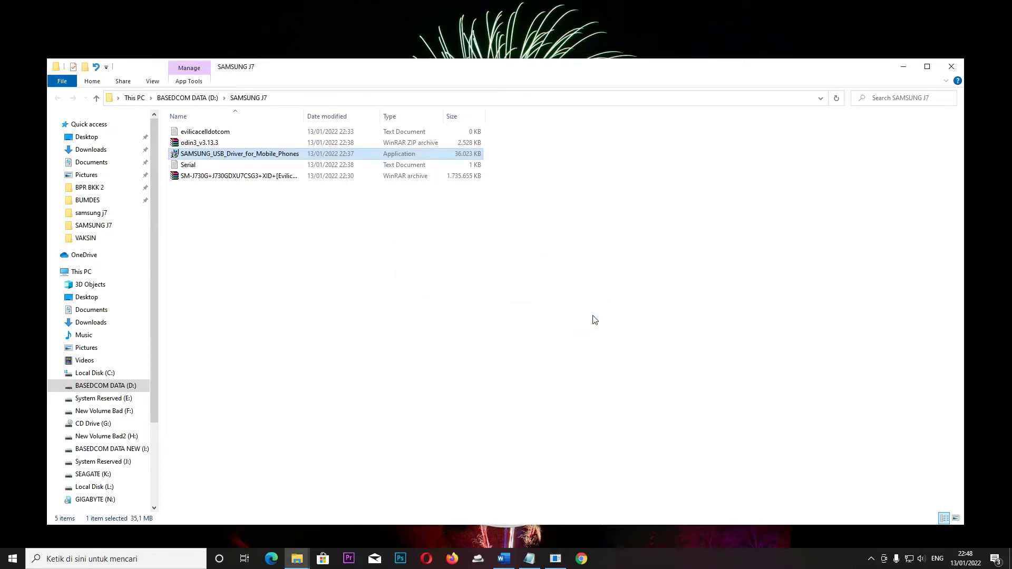
Extract the odin3_v3.13.3 archive into the current SAMSUNG J7 folder
{"action": "left_click", "coordinate": [195, 143]}
{"action": "right_click", "coordinate": [194, 148]}
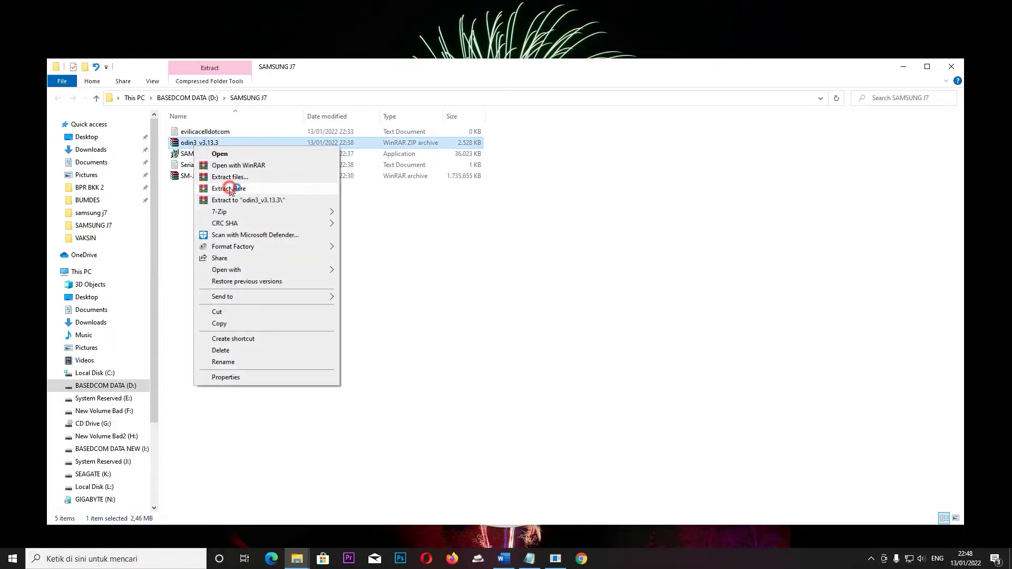
{"action": "left_click", "coordinate": [229, 188]}
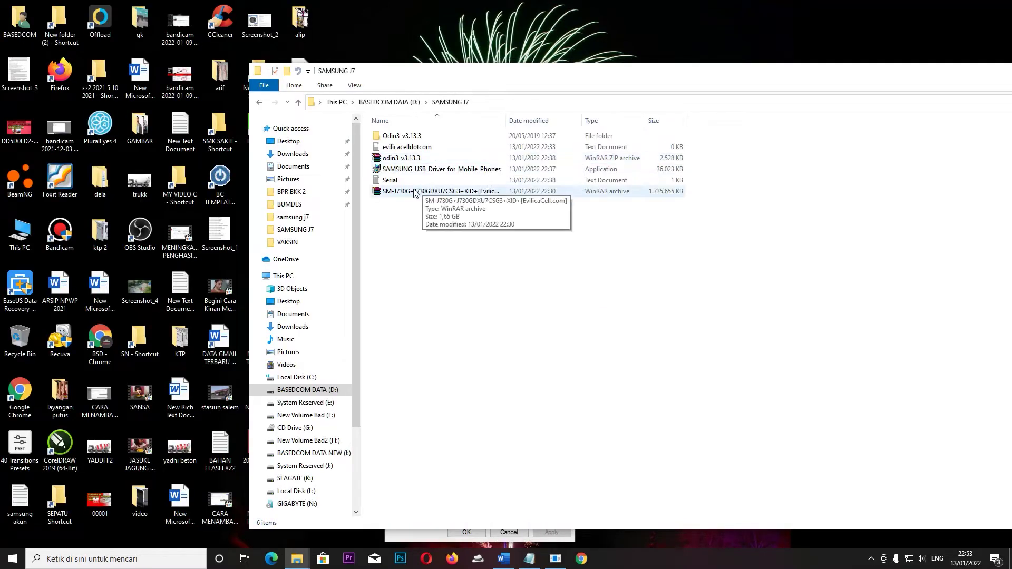
Start extracting the SM-J730G firmware archive in place and copy the archive password from the empty text document's file name
{"action": "right_click", "coordinate": [413, 191]}
{"action": "left_click", "coordinate": [467, 233]}
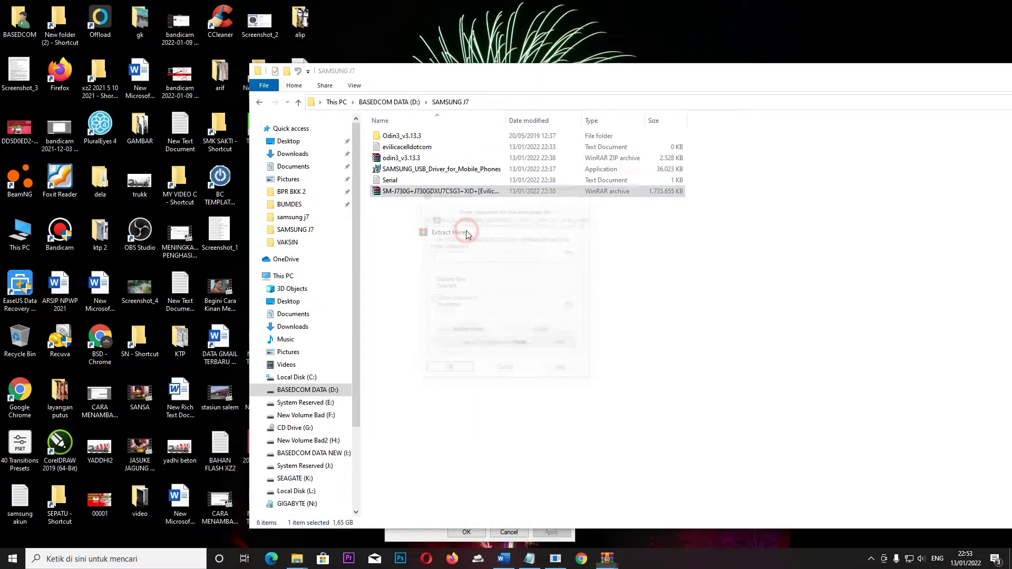
{"action": "right_click", "coordinate": [396, 149]}
{"action": "left_click", "coordinate": [420, 384]}
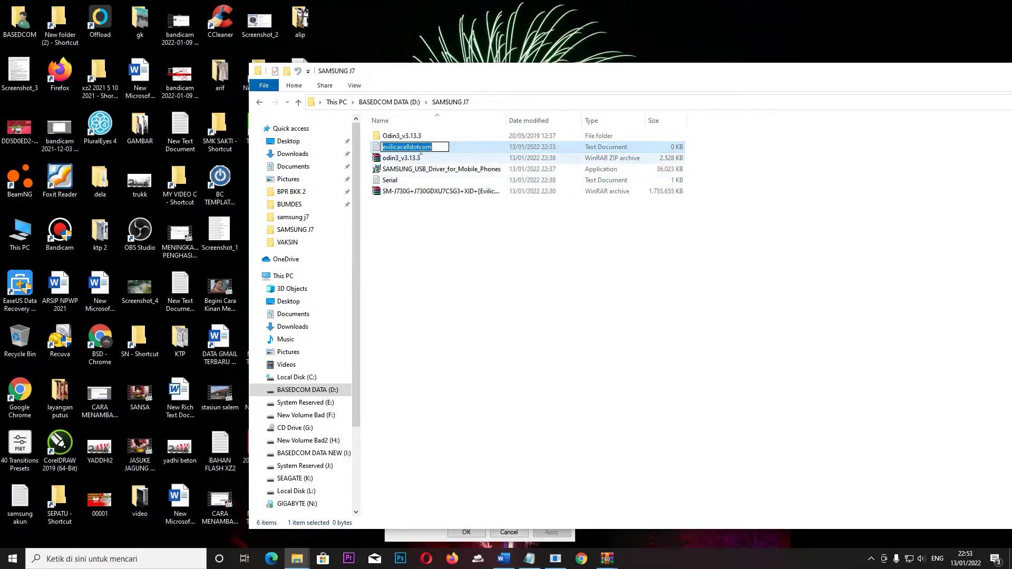
{"action": "right_click", "coordinate": [420, 151]}
{"action": "left_click", "coordinate": [438, 183]}
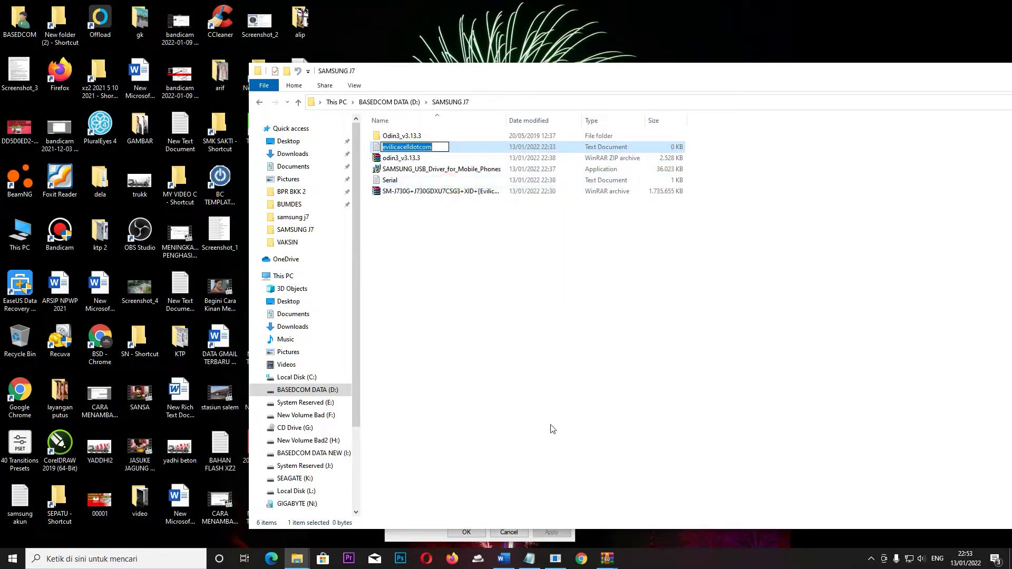
{"action": "left_click", "coordinate": [408, 533]}
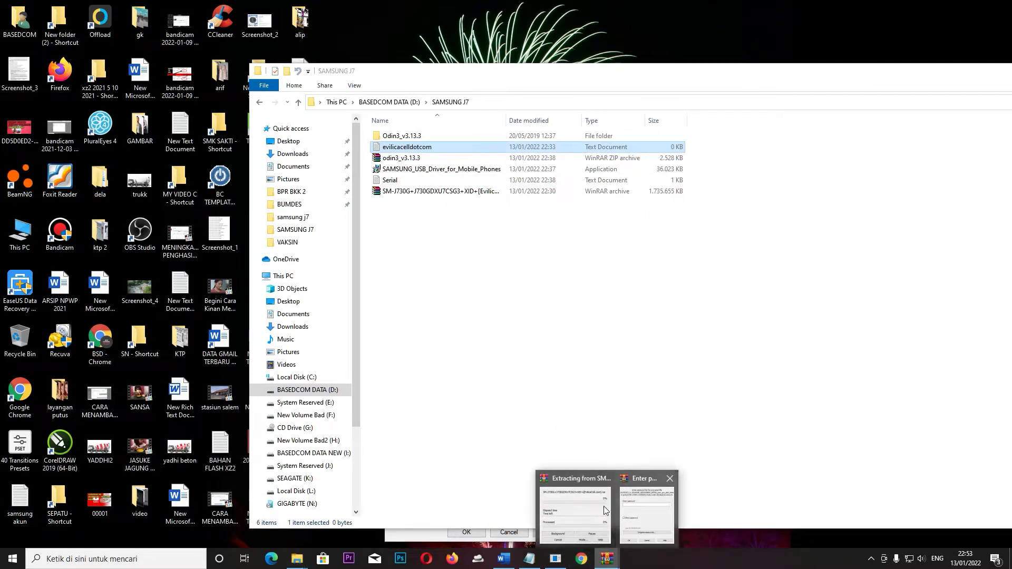
Paste the archive password into the extraction's password prompt and confirm it to unpack the firmware
{"action": "left_click", "coordinate": [579, 517]}
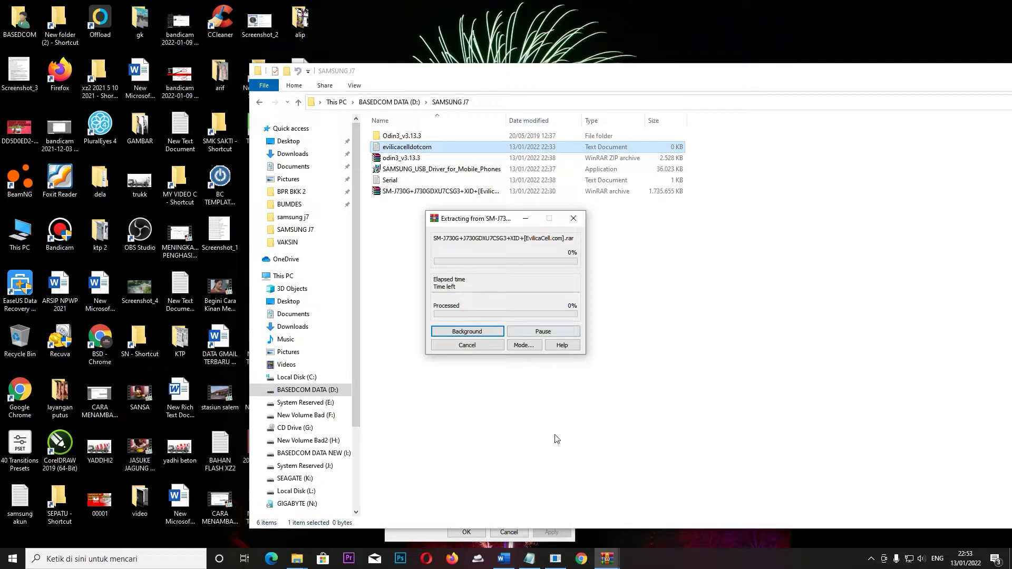
{"action": "mouse_move", "coordinate": [607, 559]}
{"action": "left_click", "coordinate": [654, 503]}
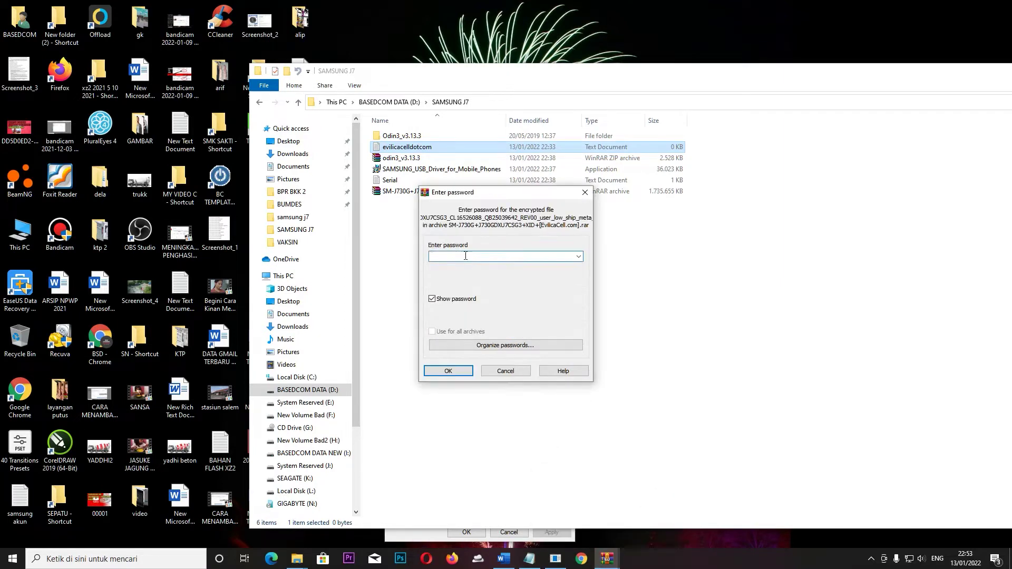
{"action": "right_click", "coordinate": [465, 256]}
{"action": "left_click", "coordinate": [480, 297]}
{"action": "left_click", "coordinate": [449, 371]}
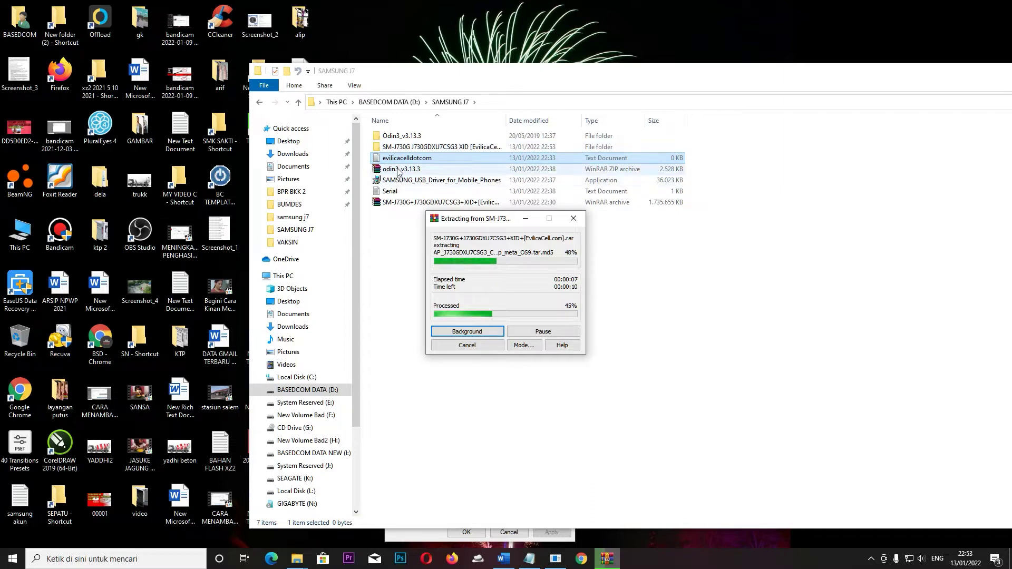
Open the extracted Odin3_v3.13.3 folder and launch the Odin3 v3.13.3 application as administrator
{"action": "double_click", "coordinate": [401, 136]}
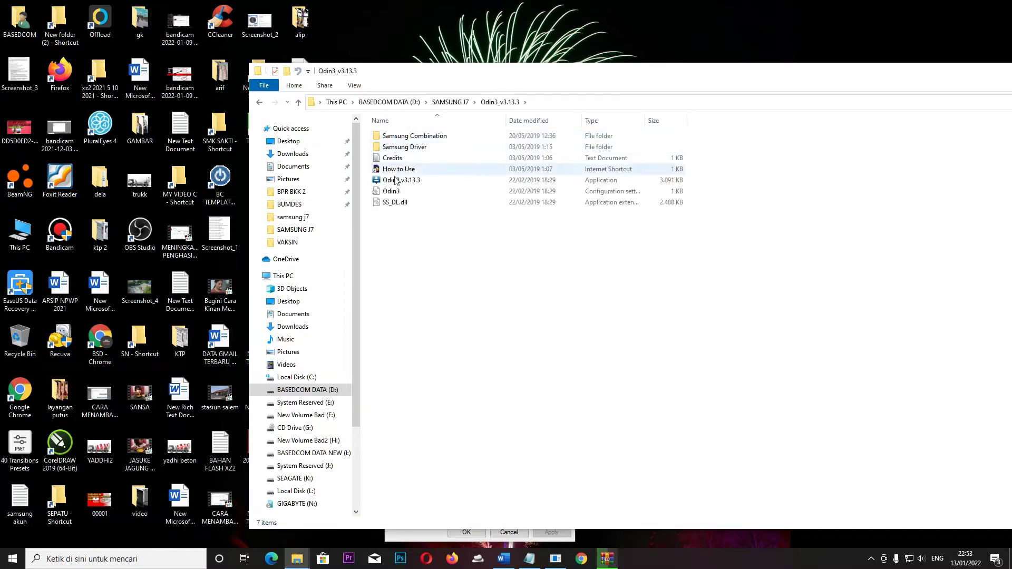
{"action": "left_click", "coordinate": [395, 180]}
{"action": "right_click", "coordinate": [395, 180]}
{"action": "left_click", "coordinate": [422, 198]}
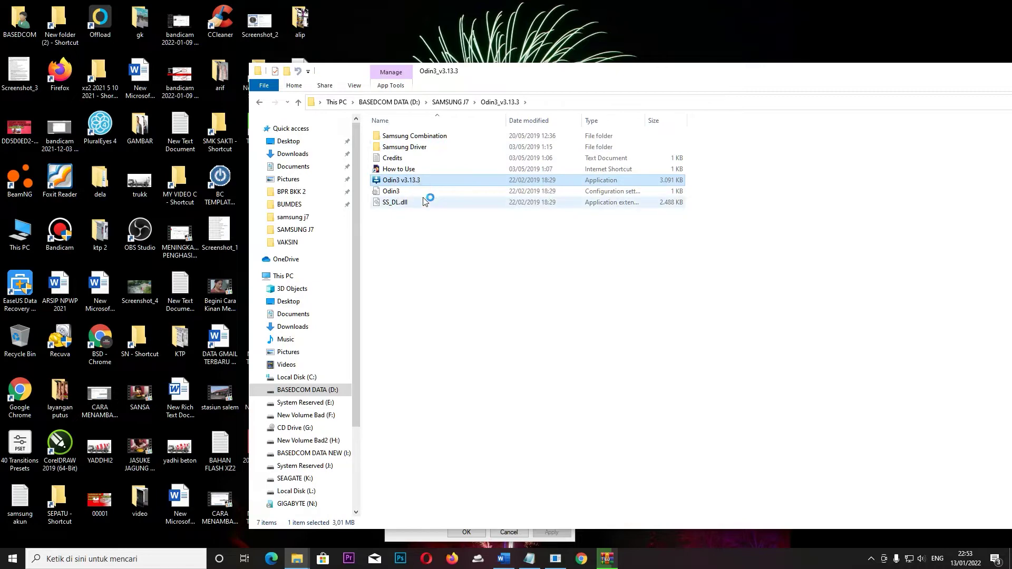
{"action": "left_click", "coordinate": [579, 366]}
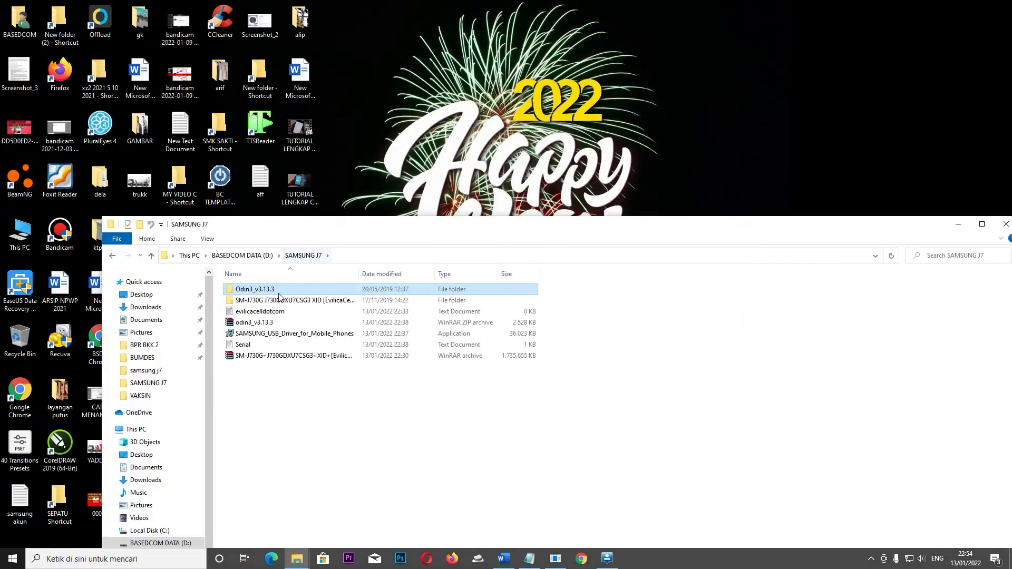
Check the properties of the extracted SM-J730G firmware folder and open it to view its files
{"action": "left_click", "coordinate": [253, 300]}
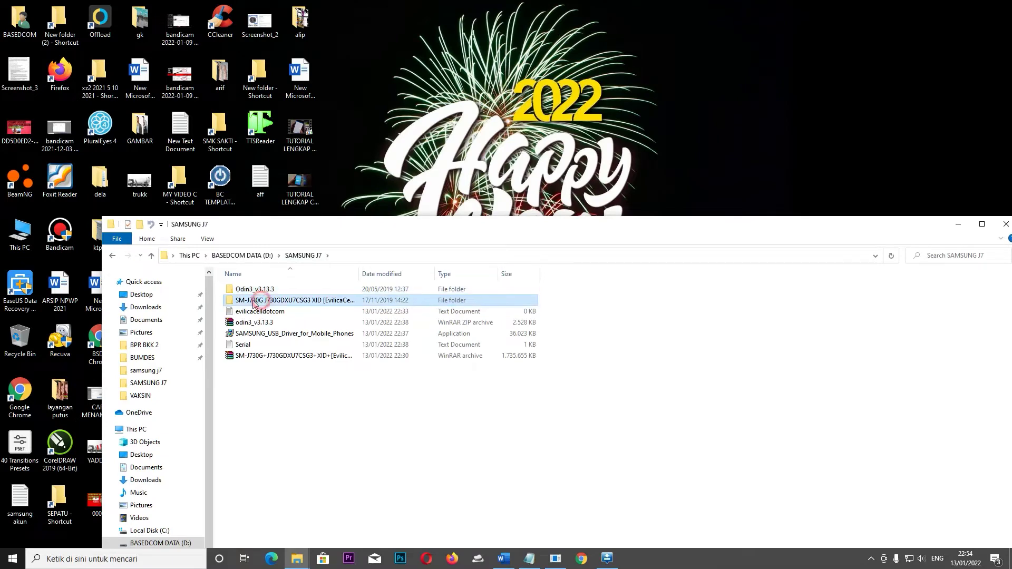
{"action": "right_click", "coordinate": [253, 301]}
{"action": "left_click", "coordinate": [294, 537]}
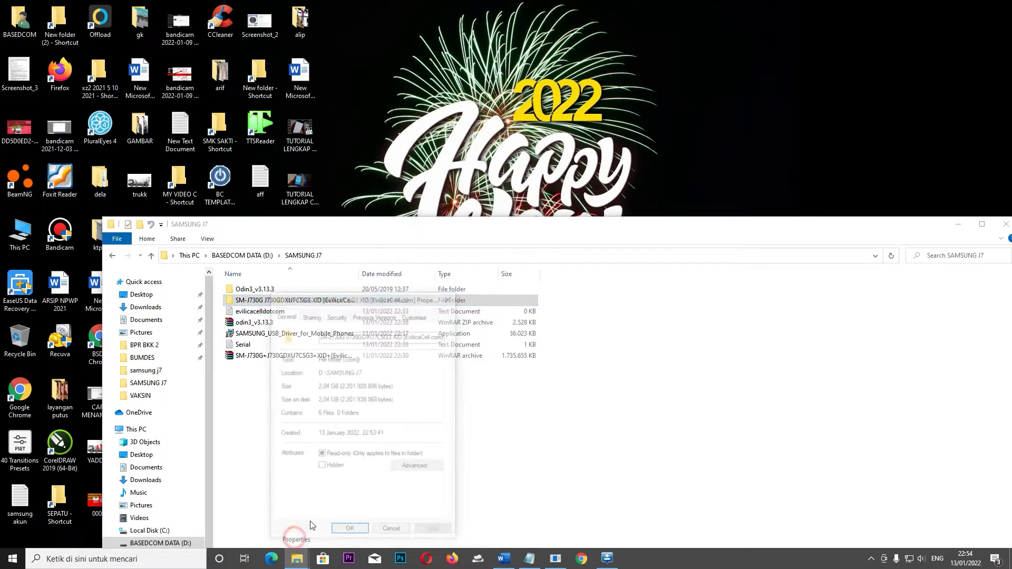
{"action": "left_click", "coordinate": [392, 532]}
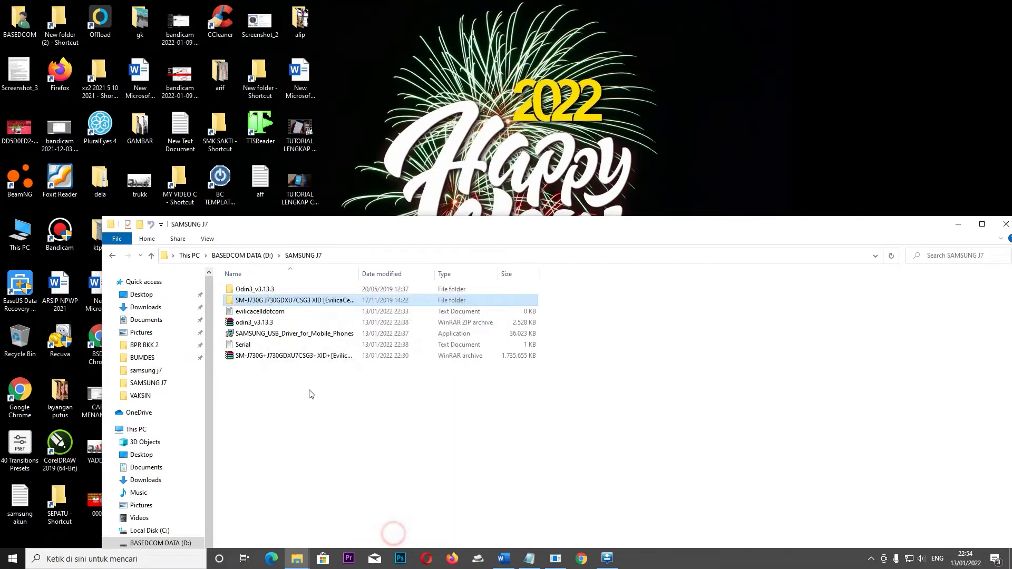
{"action": "double_click", "coordinate": [277, 302]}
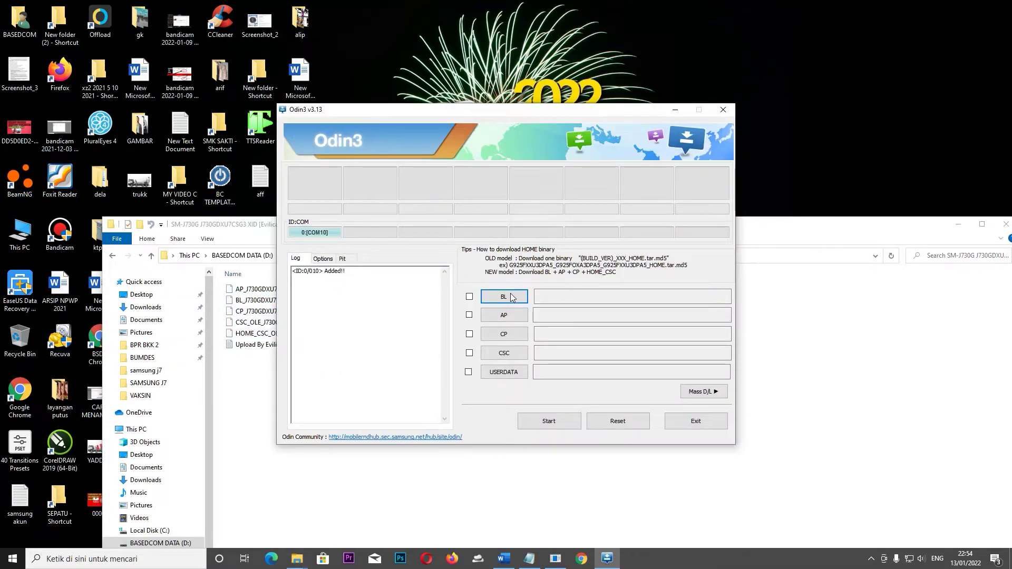
In Odin3, load BL_J730GDXU7CSG3_CL16526088_QB25039642_REV00_user_low_ship.tar.md5 from the extracted firmware folder on drive D as the BL file
{"action": "left_click", "coordinate": [503, 297]}
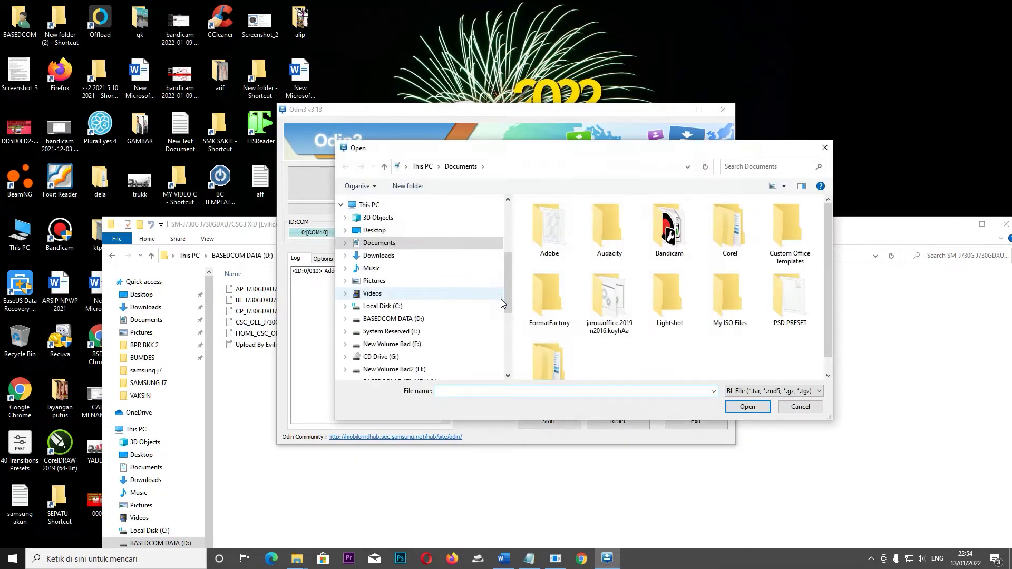
{"action": "left_click", "coordinate": [394, 318]}
{"action": "double_click", "coordinate": [595, 312]}
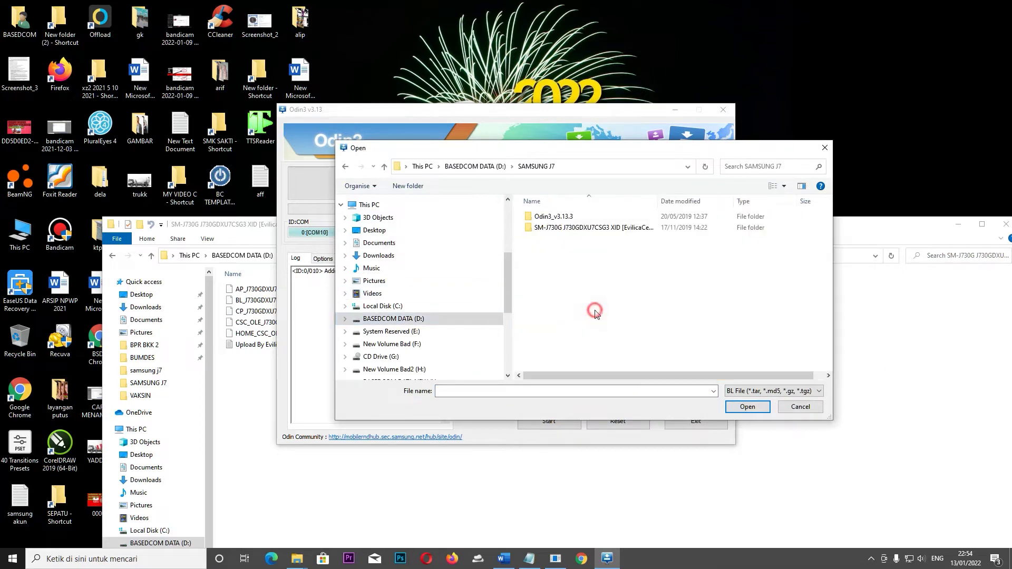
{"action": "double_click", "coordinate": [561, 228]}
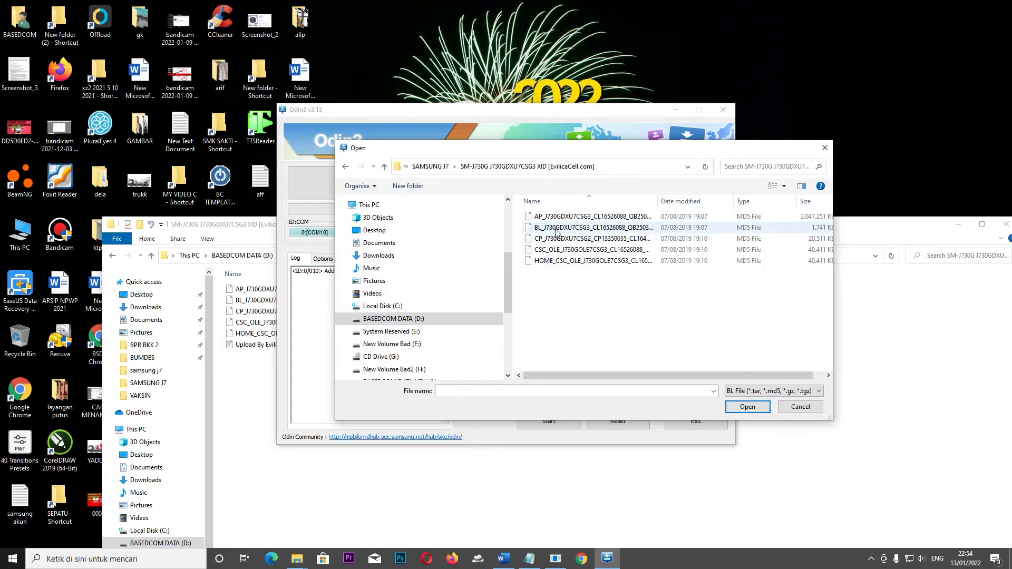
{"action": "left_click", "coordinate": [556, 230]}
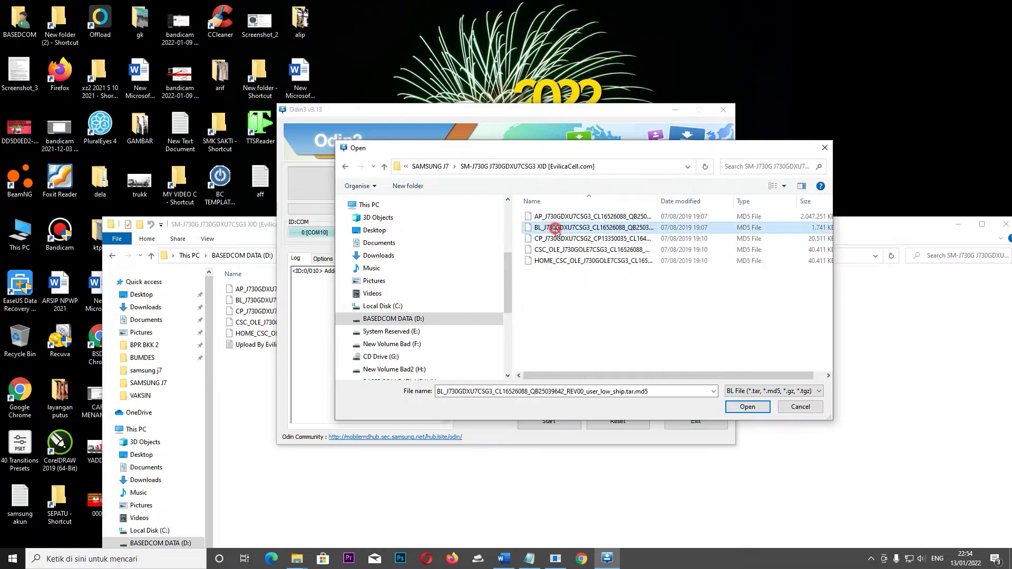
{"action": "left_click", "coordinate": [748, 408]}
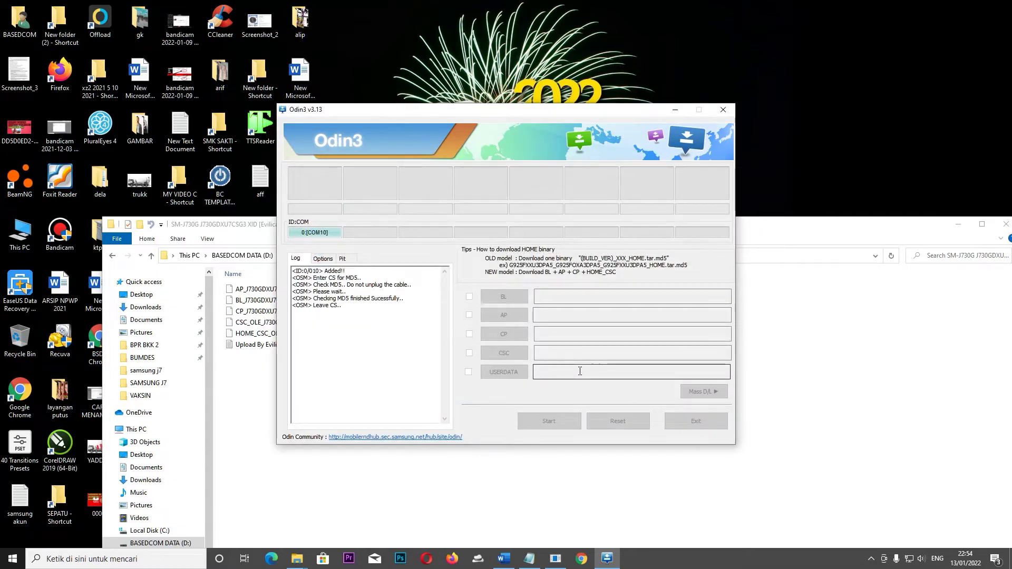
Load AP_J730GDXU7CSG3_CL16526088_QB25039642_REV00_user_low_ship_meta_OS9.tar.md5 as the AP file
{"action": "left_click", "coordinate": [511, 321]}
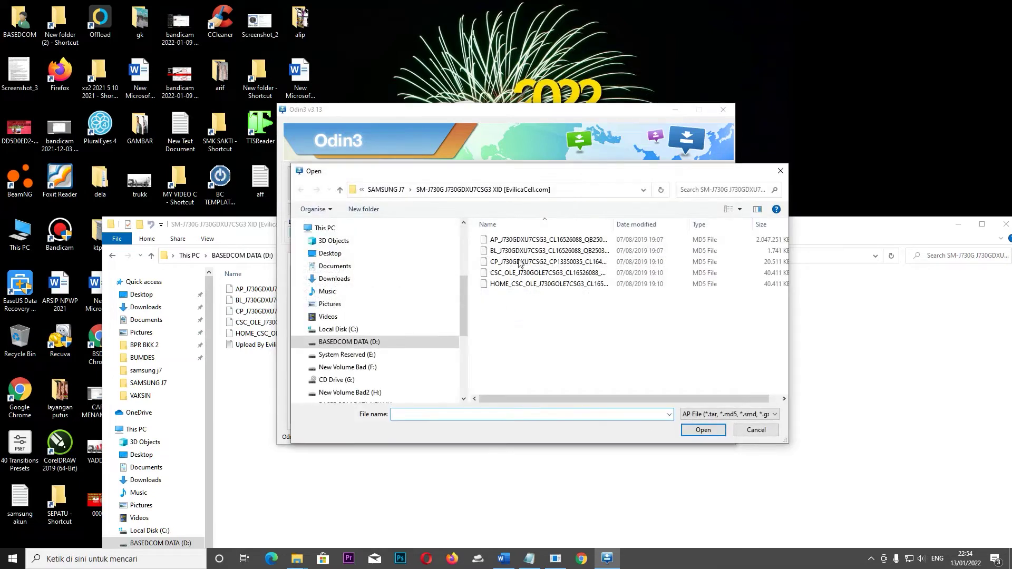
{"action": "left_click", "coordinate": [518, 240]}
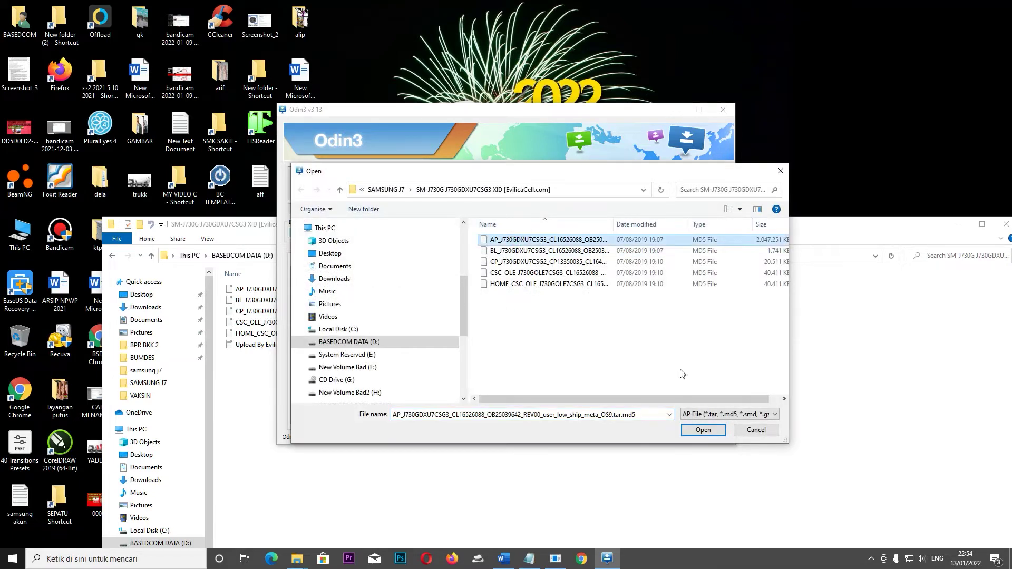
{"action": "left_click", "coordinate": [703, 430]}
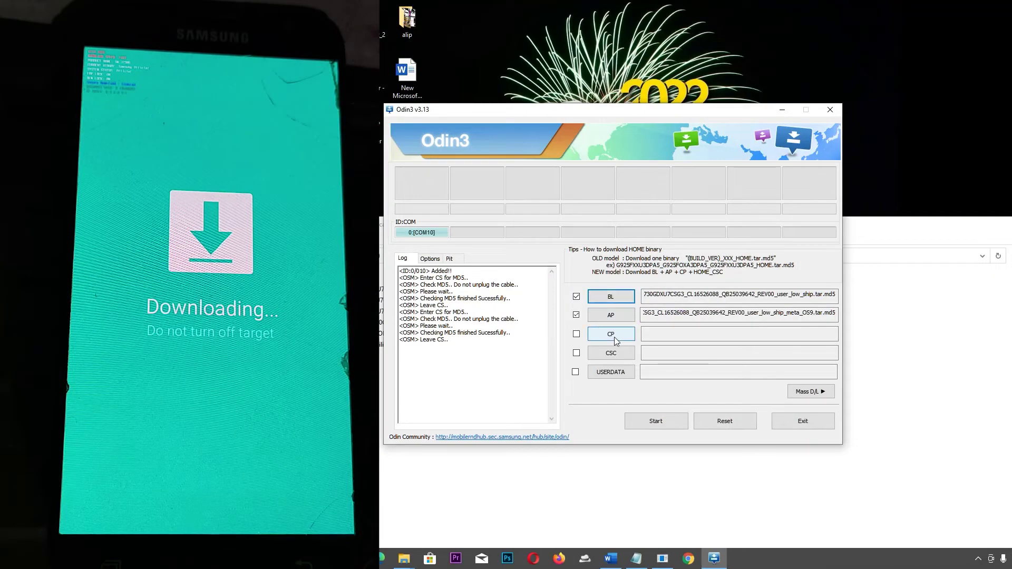
Load CP_J730GDXU7CSG2_CP13350035_CL16491915_QB24952416_REV00_user_low_ship.tar.md5 as the CP file
{"action": "left_click", "coordinate": [612, 334]}
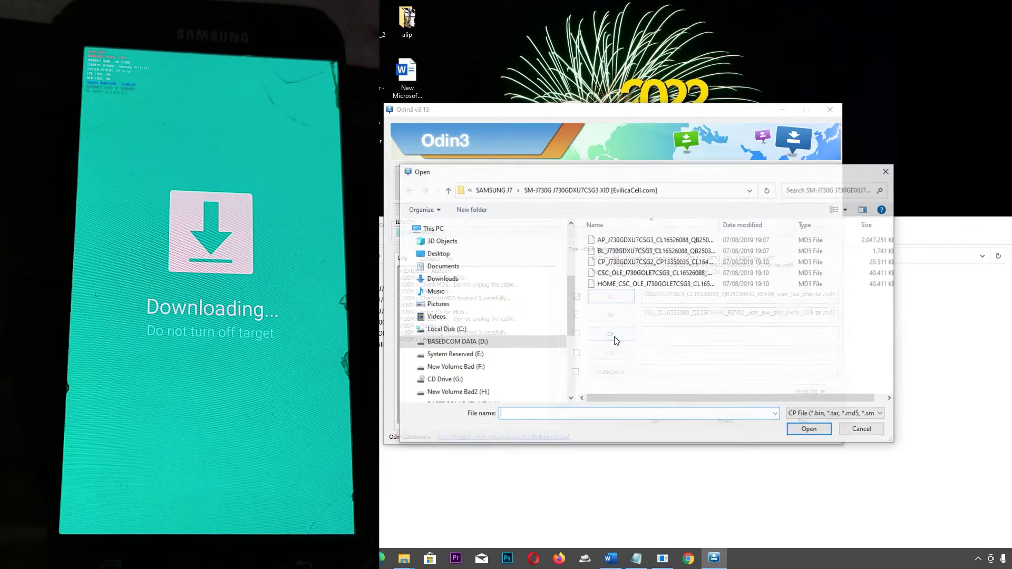
{"action": "left_click", "coordinate": [611, 262]}
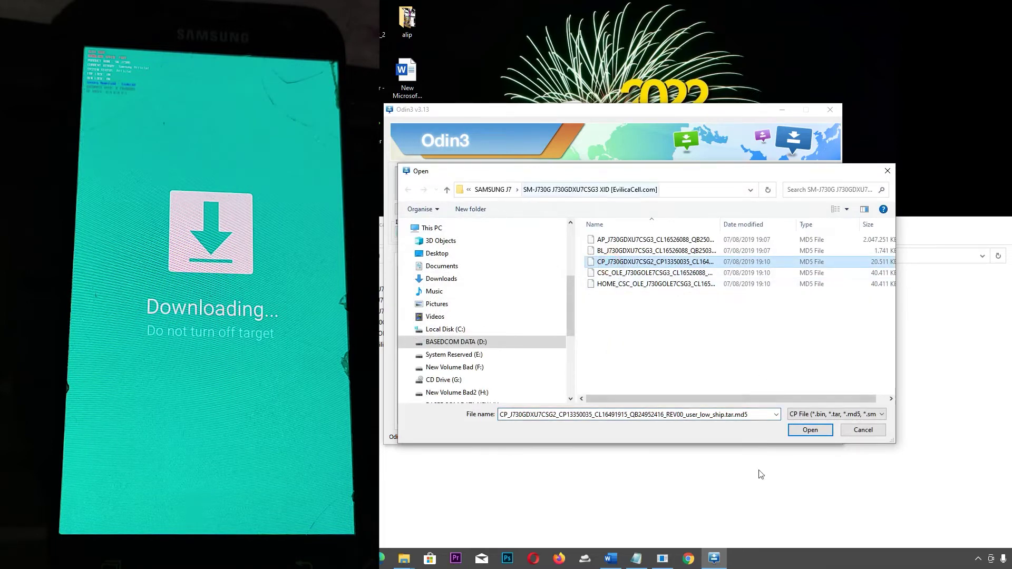
{"action": "left_click", "coordinate": [810, 430]}
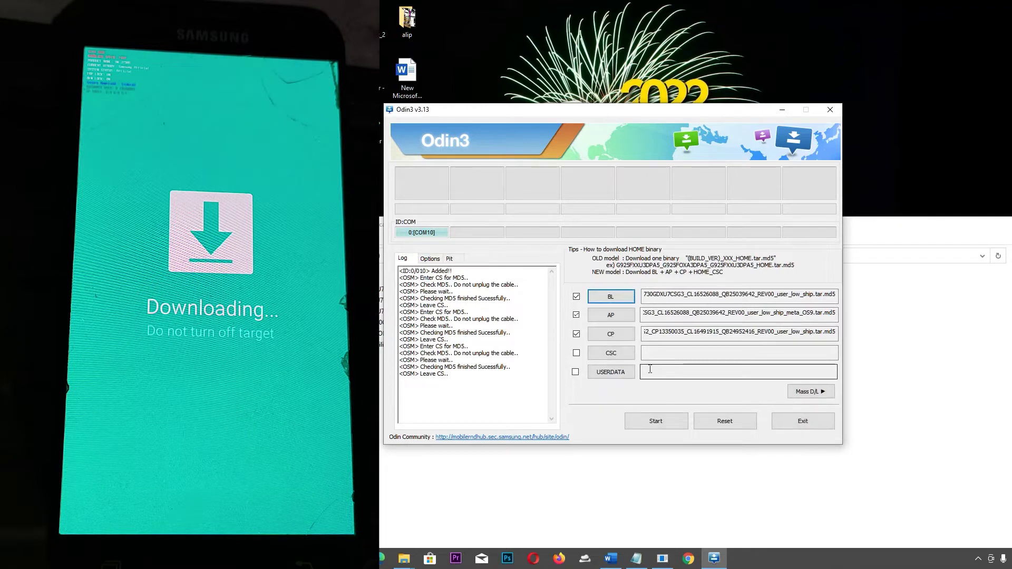
Load CSC_OLE_J730GOLE7CSG3_CL16526088_QB25039642_REV00_user_low_ship.tar.md5 as the CSC file
{"action": "left_click", "coordinate": [610, 352]}
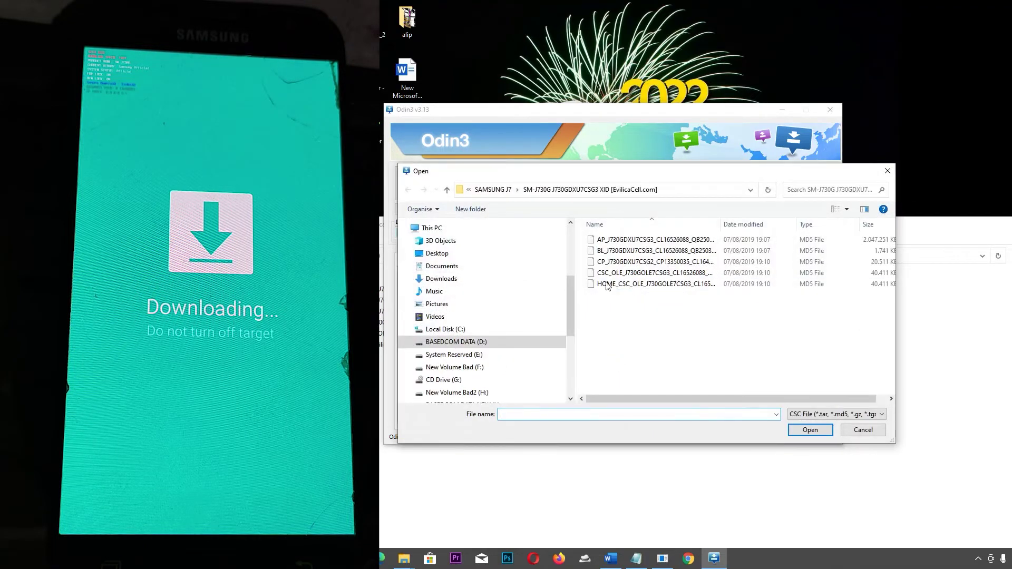
{"action": "left_click", "coordinate": [618, 274]}
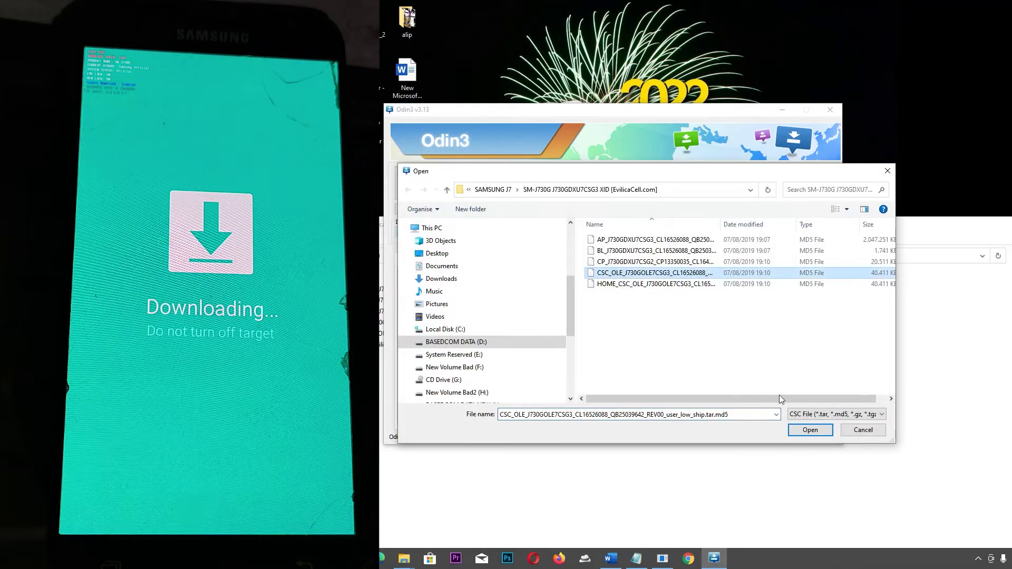
{"action": "left_click", "coordinate": [810, 430]}
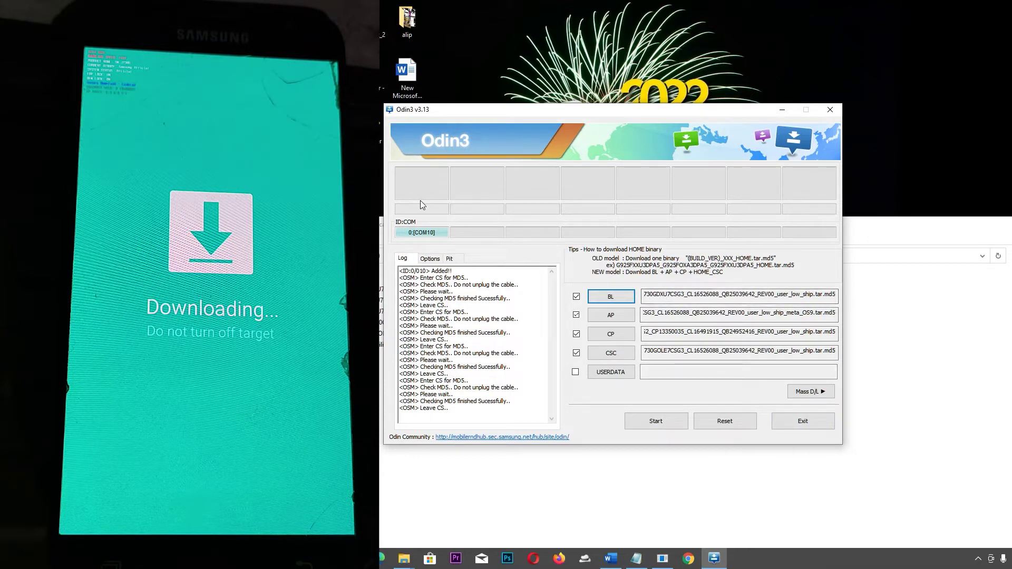
Start flashing the loaded BL, AP, CP and CSC files to the connected phone and move the flashing window aside
{"action": "left_click", "coordinate": [654, 423]}
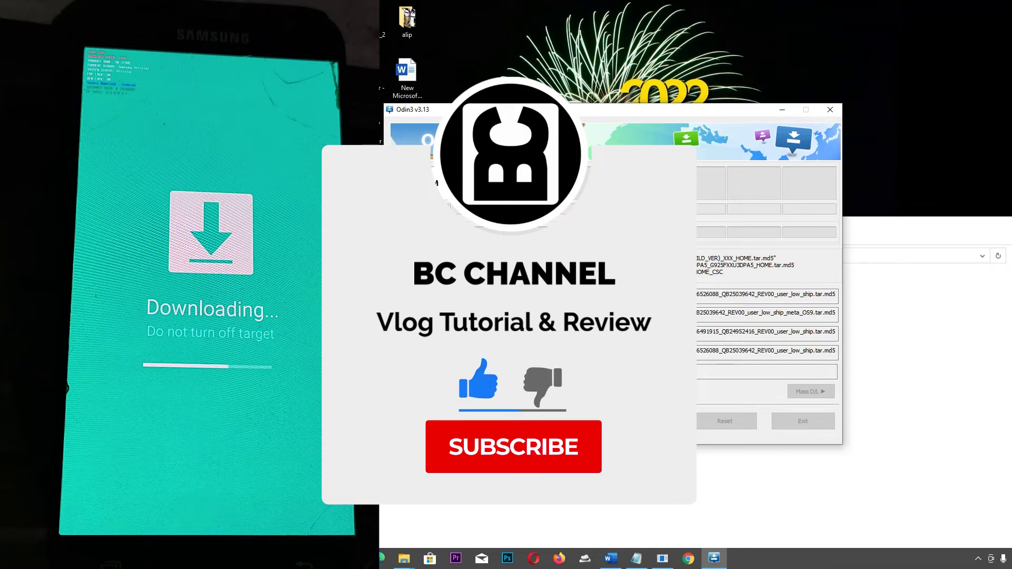
{"action": "left_click_drag", "start_coordinate": [561, 112], "coordinate": [721, 113]}
{"action": "left_click", "coordinate": [466, 274]}
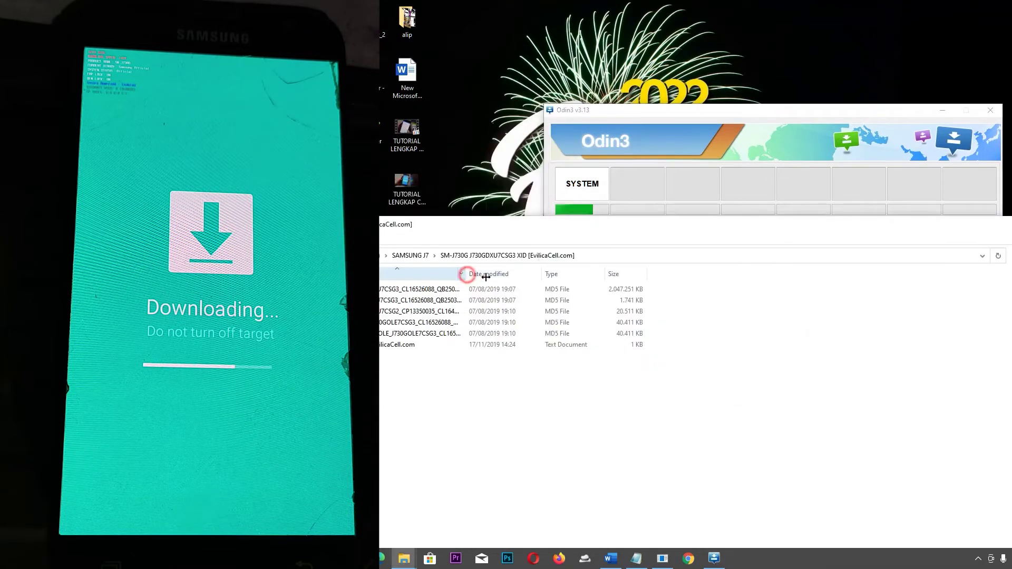
Widen the name column in the firmware folder, and switch back to Odin3 to exit the flashing tool
{"action": "left_click_drag", "start_coordinate": [486, 277], "coordinate": [630, 276]}
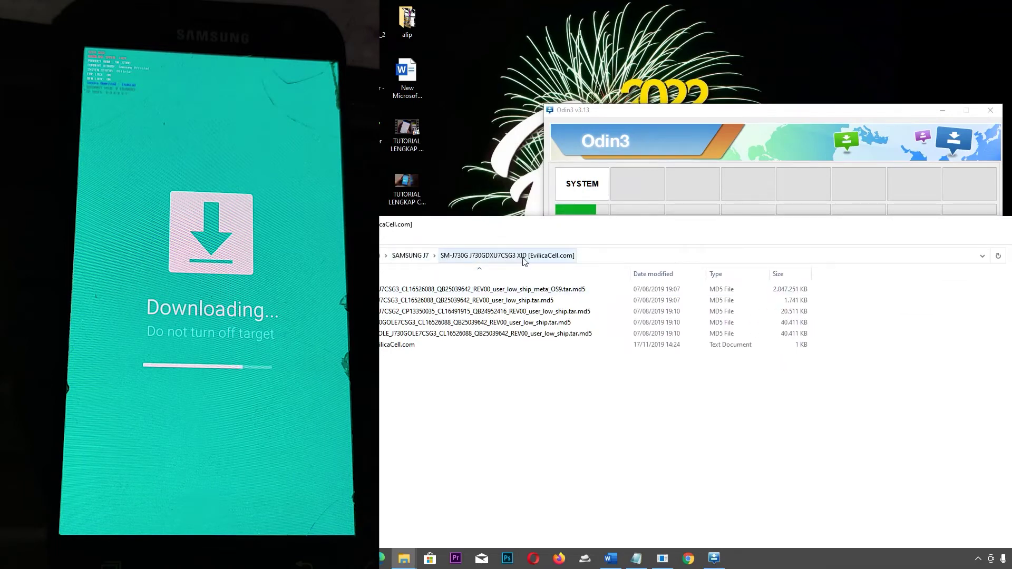
{"action": "key", "text": "alt+Tab"}
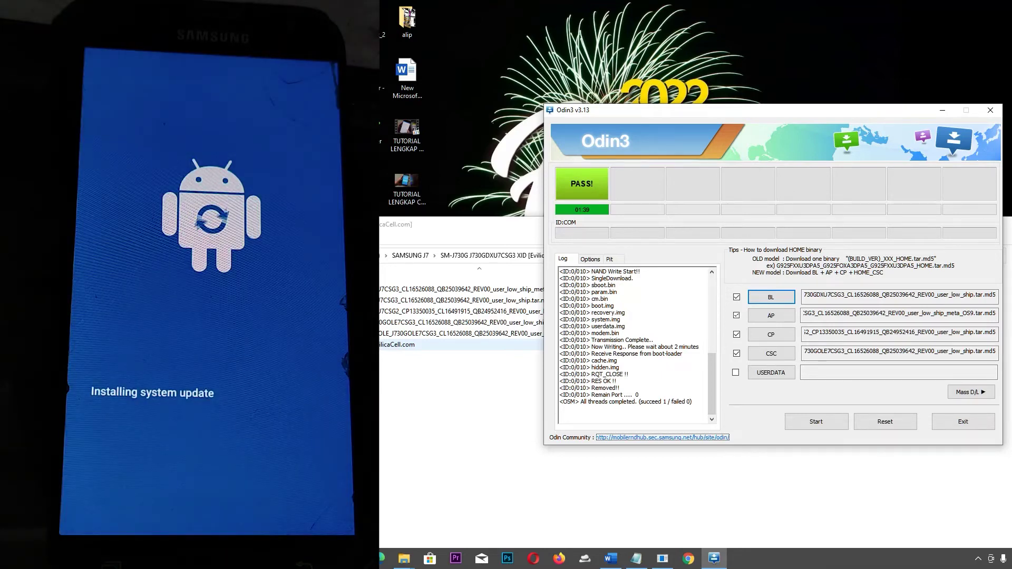
{"action": "left_click", "coordinate": [953, 426]}
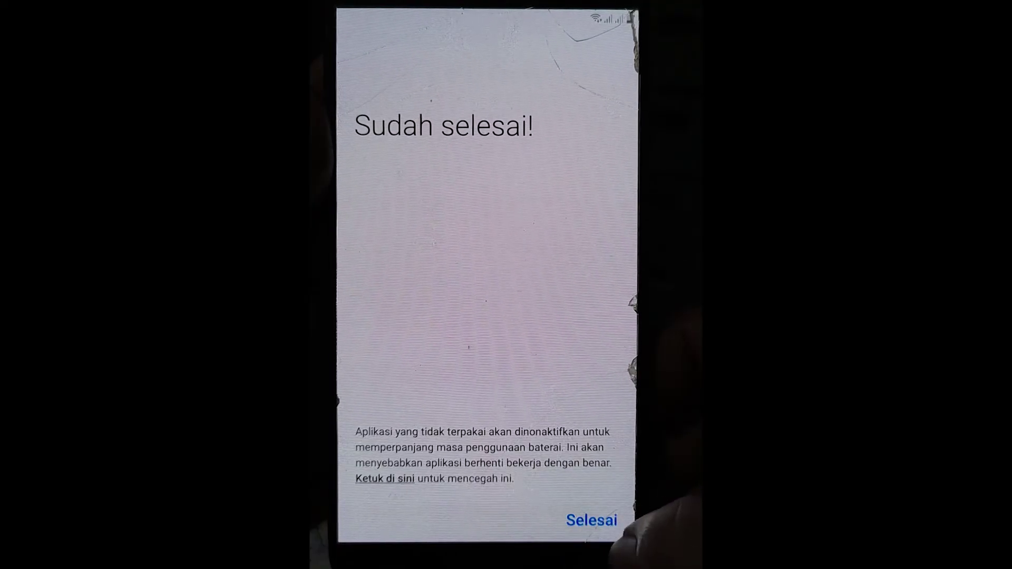
Complete the phone's initial setup, including the SIM card manager page, and dismiss the Smart Switch notification
{"action": "left_click", "coordinate": [588, 521]}
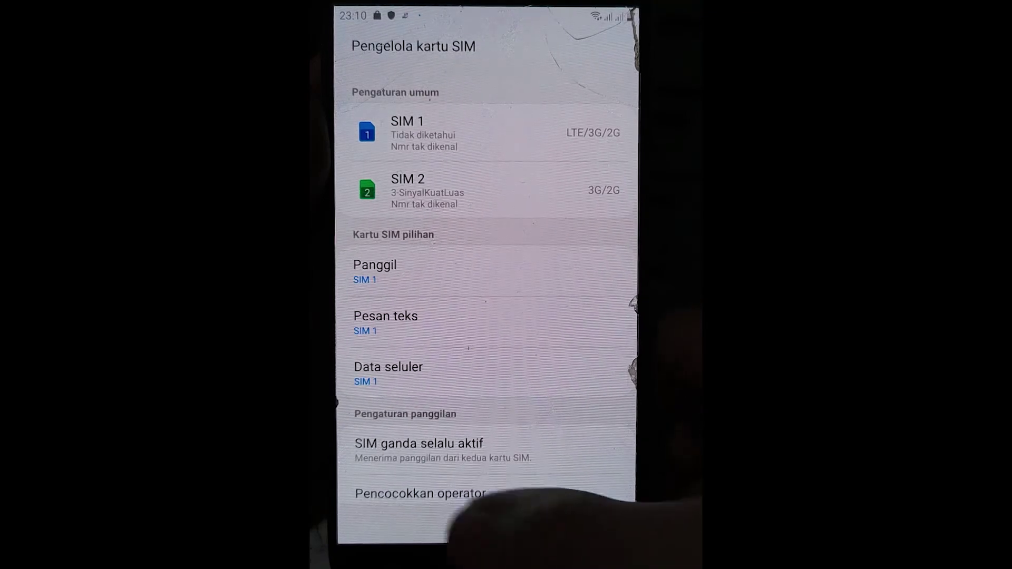
{"action": "left_click", "coordinate": [487, 522]}
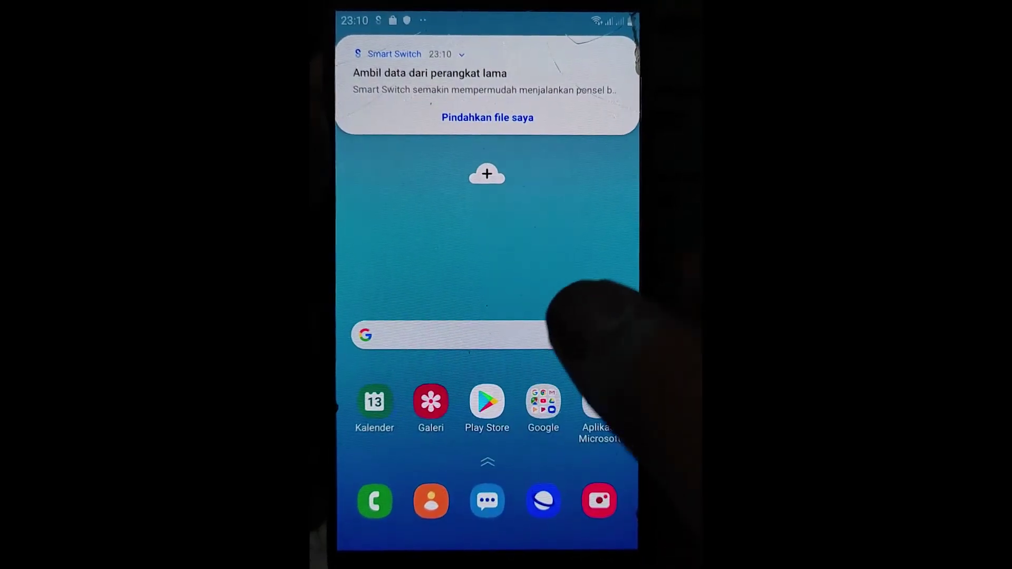
{"action": "left_click_drag", "start_coordinate": [463, 68], "coordinate": [463, 21]}
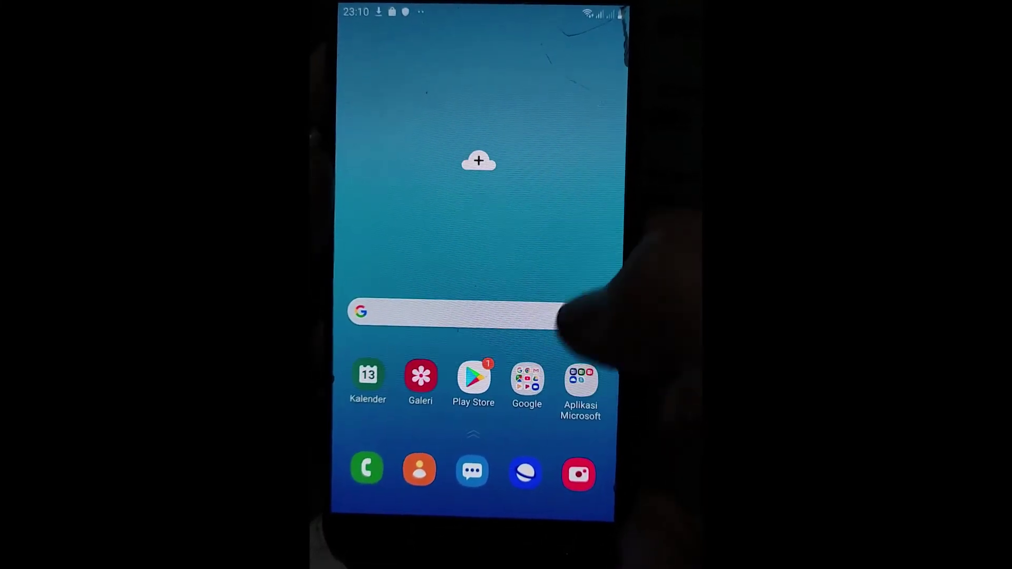
Open the phone's app list and look through both pages of installed apps
{"action": "left_click_drag", "start_coordinate": [527, 369], "coordinate": [527, 158]}
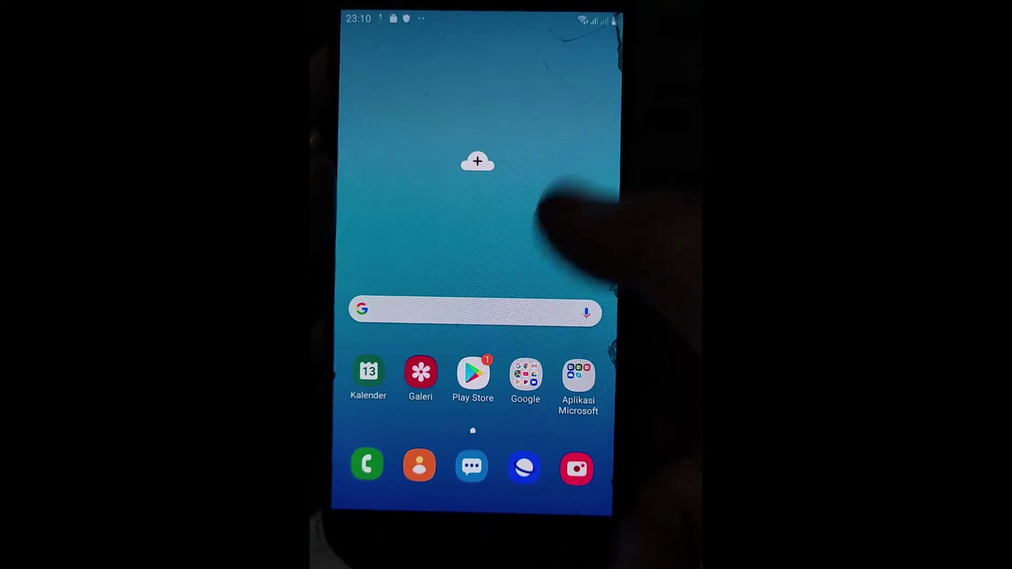
{"action": "left_click_drag", "start_coordinate": [559, 253], "coordinate": [558, 132]}
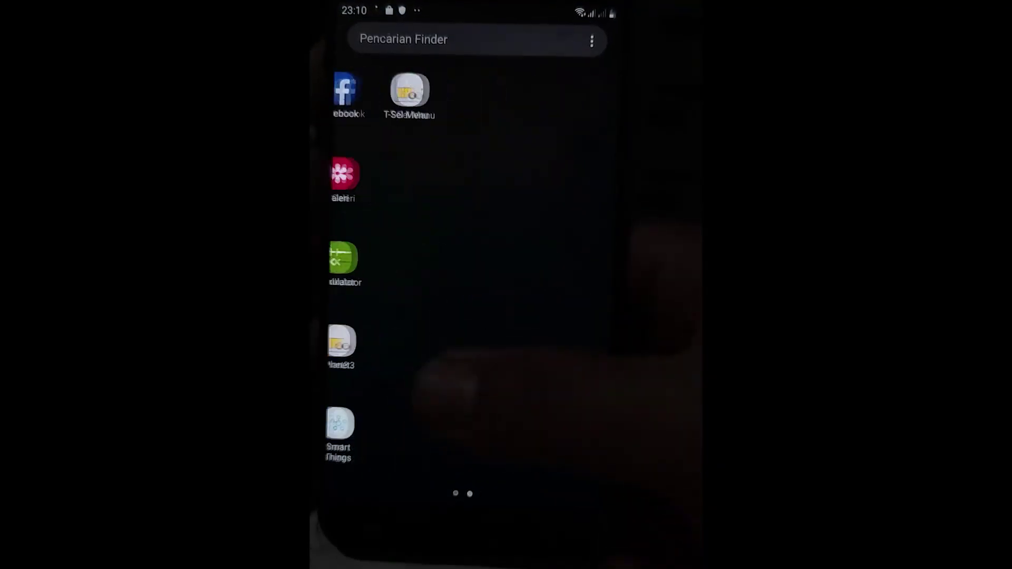
{"action": "left_click_drag", "start_coordinate": [396, 263], "coordinate": [527, 338]}
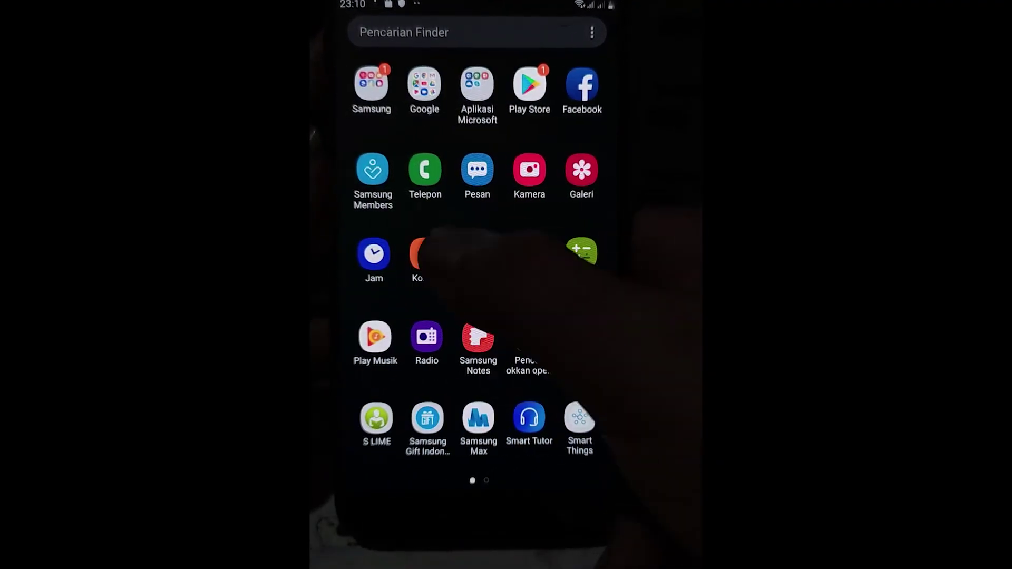
Open the Tentang ponsel page in Pengaturan to check the phone's model details
{"action": "left_click", "coordinate": [477, 253]}
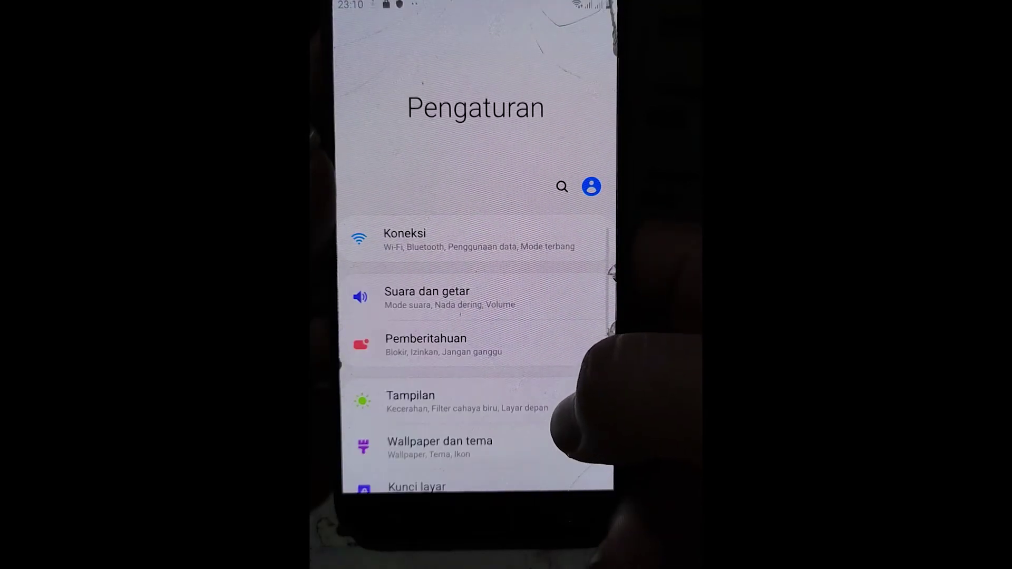
{"action": "scroll", "coordinate": [495, 406], "scroll_direction": "down", "scroll_amount": 10}
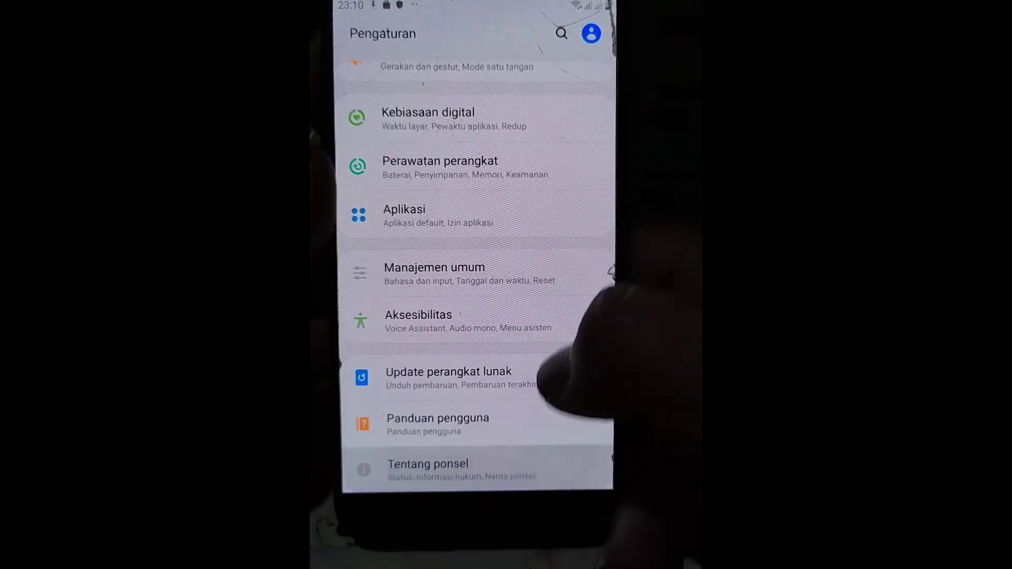
{"action": "left_click", "coordinate": [454, 467]}
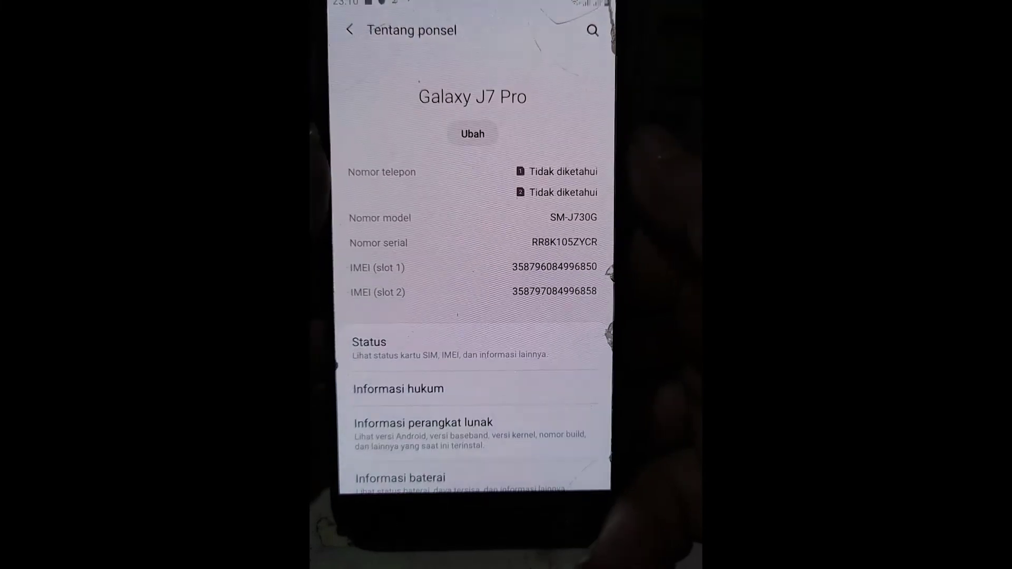
Examine the Android, baseband, kernel and security patch versions in Informasi perangkat lunak, and return to the home screen
{"action": "scroll", "coordinate": [582, 407], "scroll_direction": "down", "scroll_amount": 3}
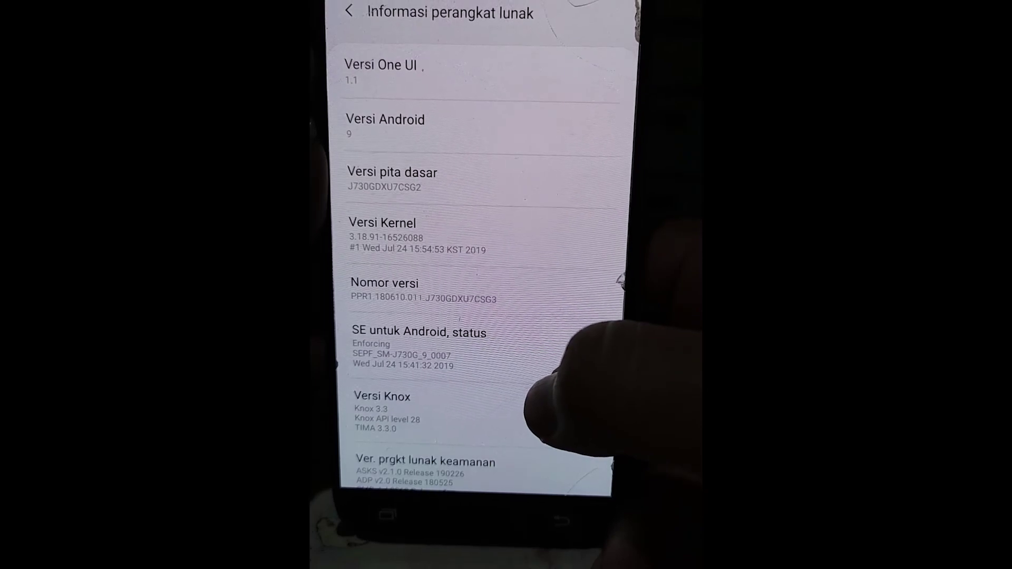
{"action": "left_click_drag", "start_coordinate": [531, 418], "coordinate": [519, 177]}
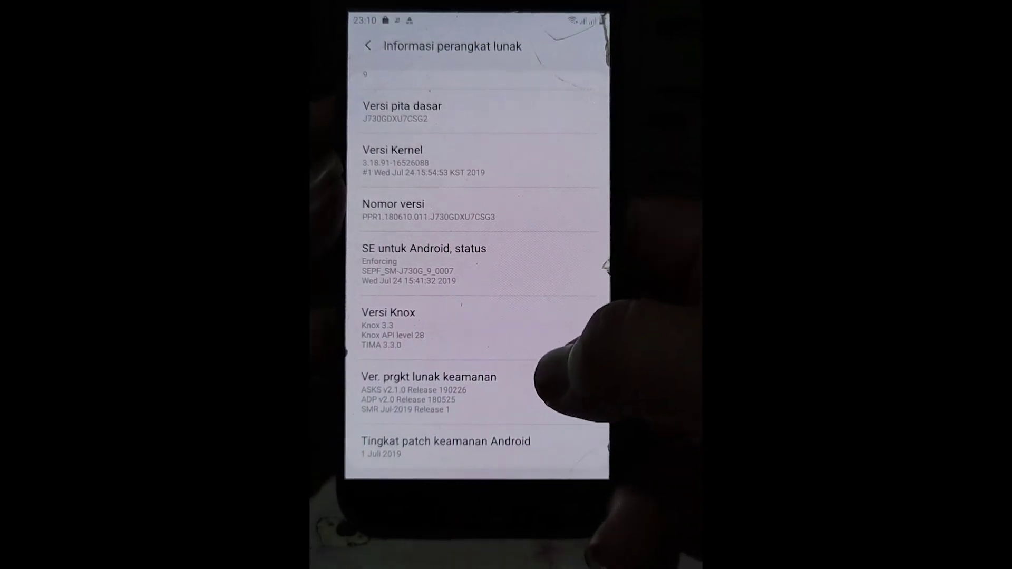
{"action": "left_click", "coordinate": [558, 506]}
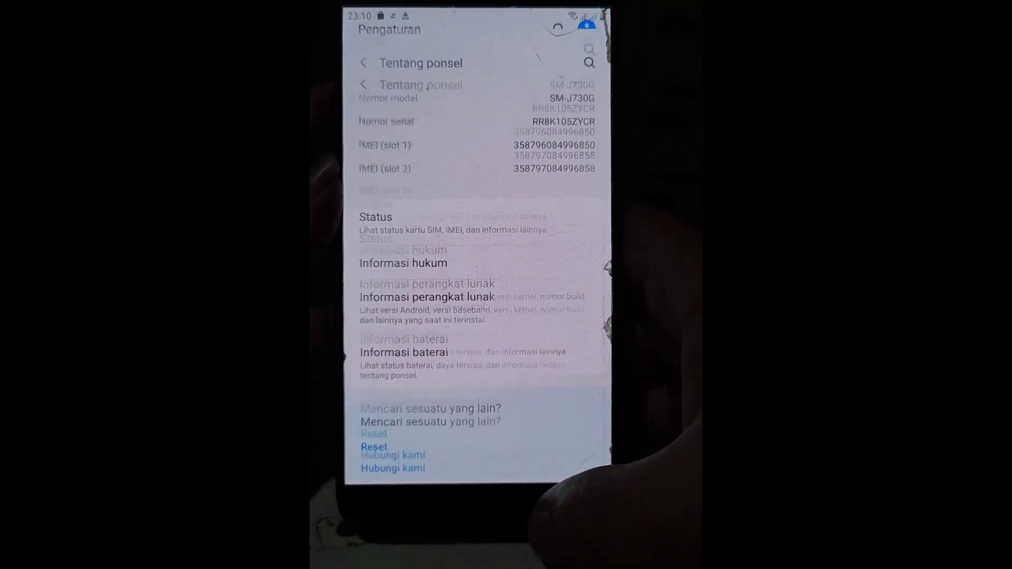
{"action": "left_click", "coordinate": [550, 498]}
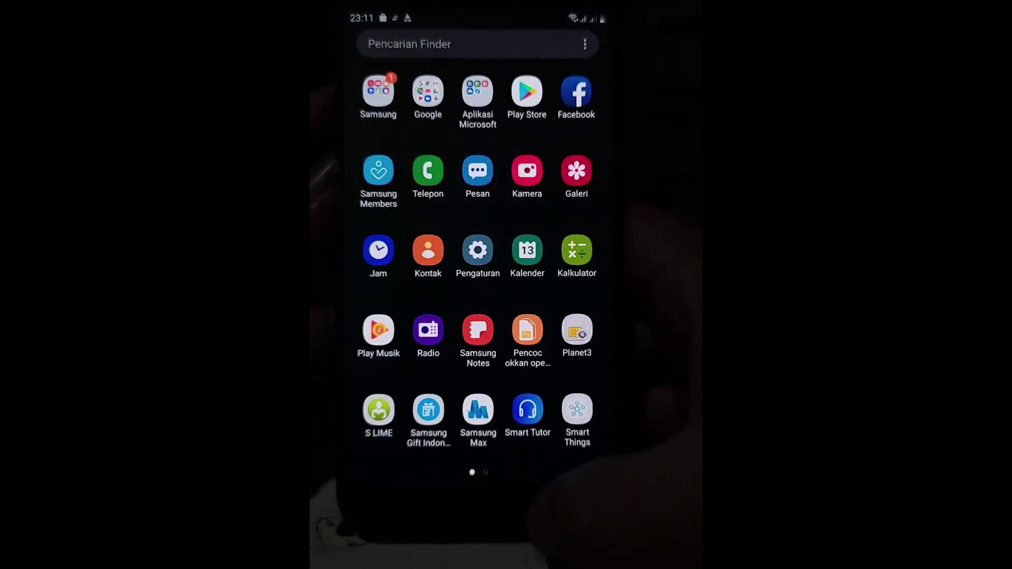
{"action": "left_click", "coordinate": [559, 506]}
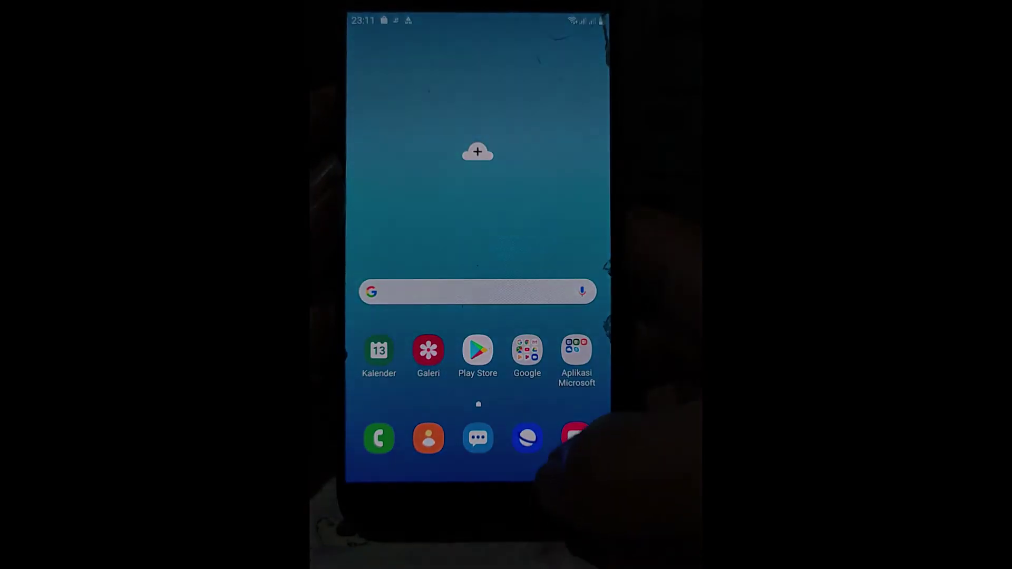